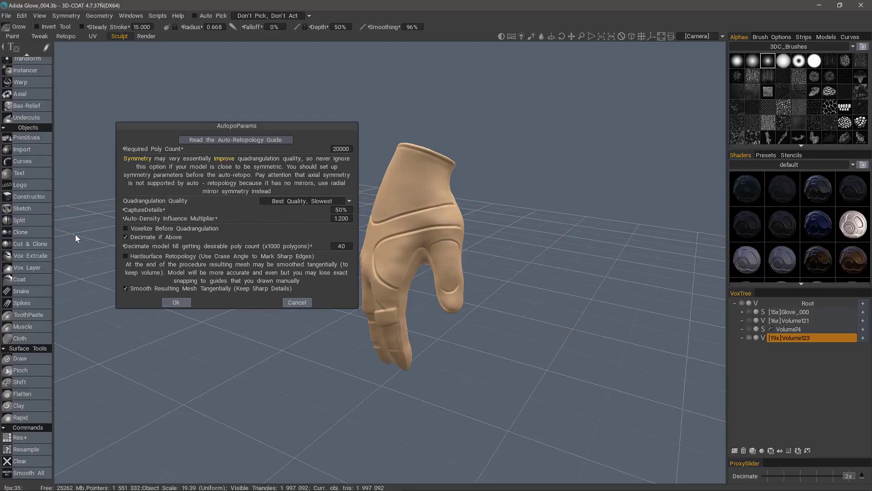
Set the auto-retopology poly count to 15000, accept the parameters, and continue past density painting to the guide strokes
{"action": "left_click", "coordinate": [342, 149]}
{"action": "type", "text": "15"}
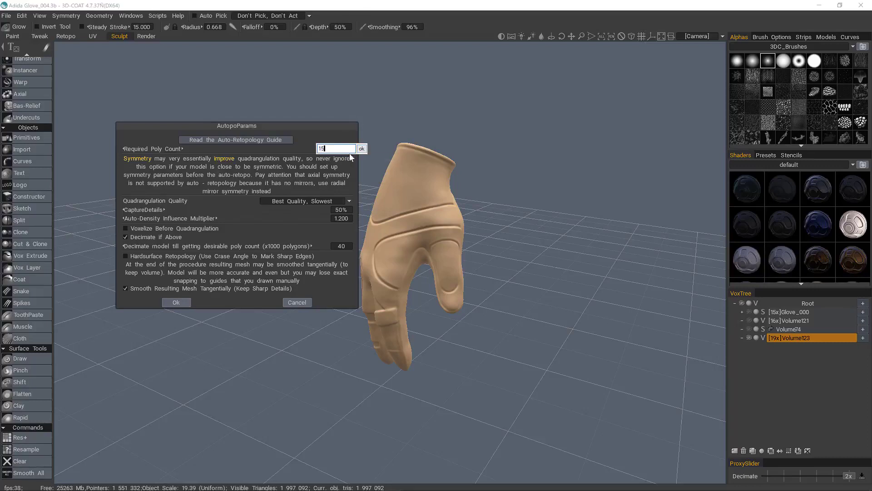
{"action": "type", "text": "000"}
{"action": "left_click", "coordinate": [361, 148]}
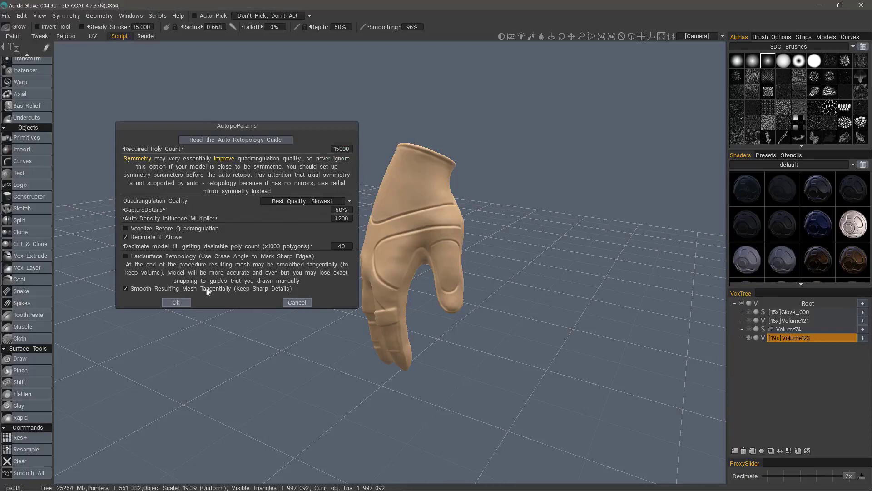
{"action": "left_click", "coordinate": [178, 302]}
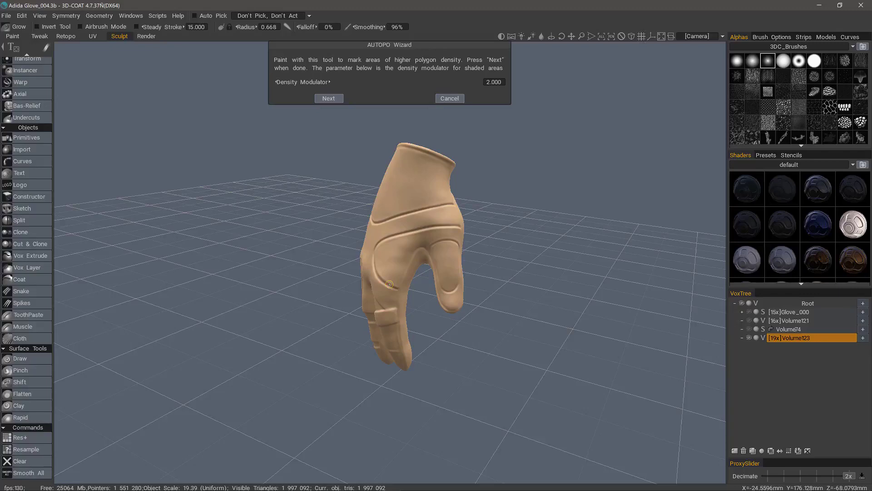
{"action": "left_click", "coordinate": [329, 99]}
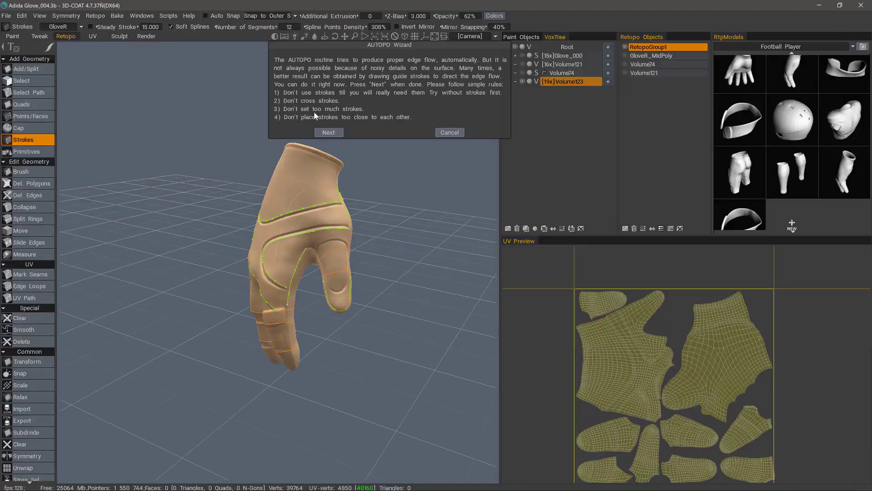
Try a straight guide stroke across the wrist just below the glove's cuff rim, and undo it
{"action": "left_click_drag", "start_coordinate": [299, 139], "coordinate": [312, 197]}
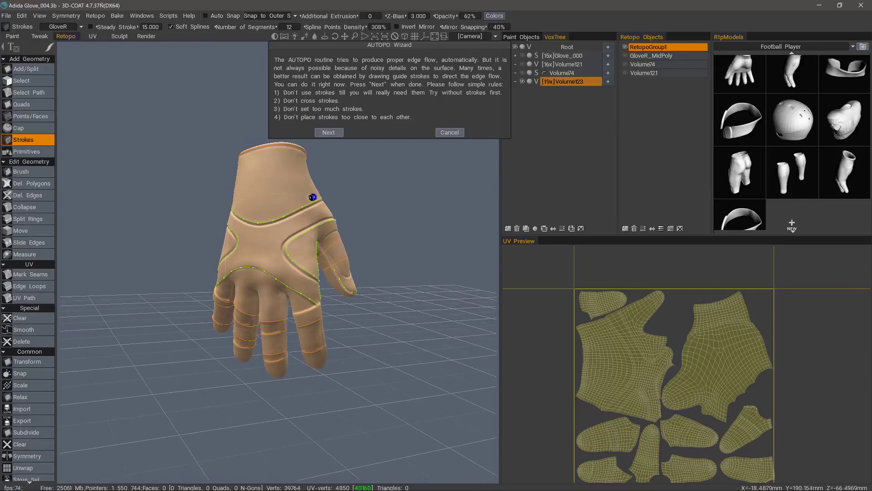
{"action": "left_click_drag", "start_coordinate": [272, 222], "coordinate": [318, 203]}
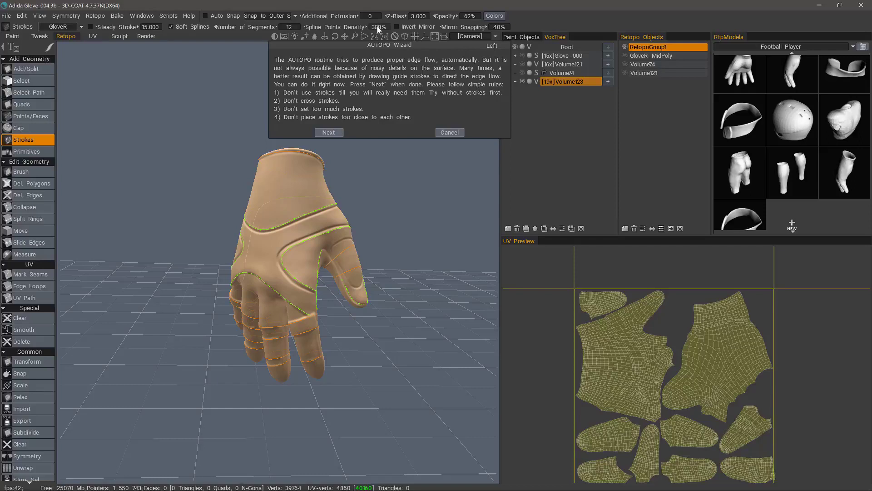
{"action": "left_click", "coordinate": [295, 219]}
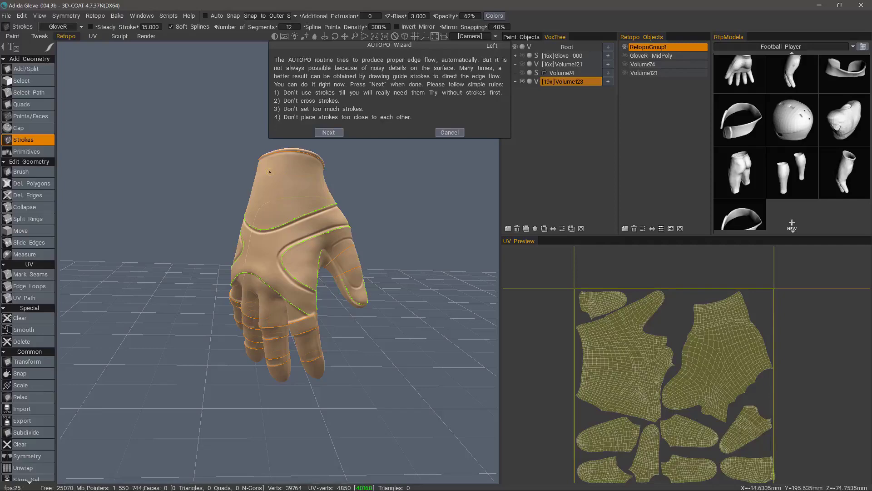
{"action": "left_click_drag", "start_coordinate": [209, 239], "coordinate": [317, 288]}
{"action": "scroll", "coordinate": [316, 287], "scroll_direction": "up", "scroll_amount": 3}
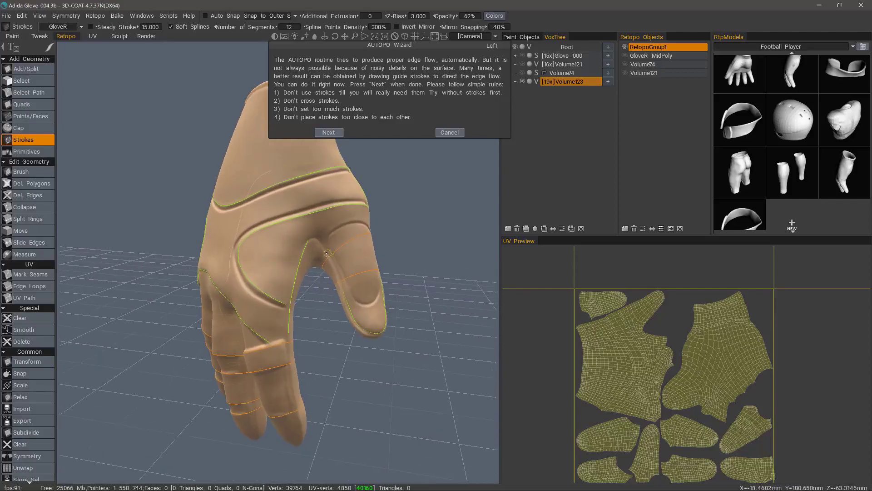
{"action": "key", "text": "Escape"}
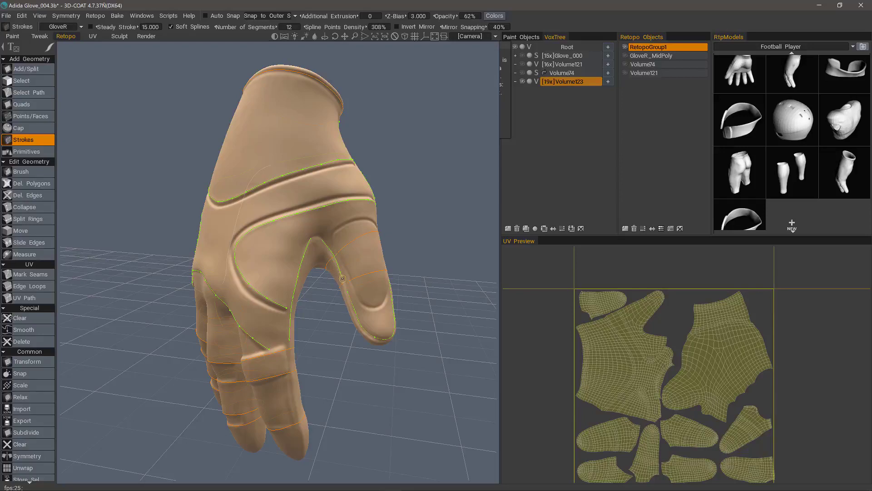
{"action": "scroll", "coordinate": [343, 282], "scroll_direction": "up", "scroll_amount": 3}
{"action": "mouse_move", "coordinate": [319, 263]}
{"action": "left_mouse_down"}
{"action": "mouse_move", "coordinate": [263, 191]}
{"action": "mouse_move", "coordinate": [228, 183]}
{"action": "mouse_move", "coordinate": [228, 156]}
{"action": "mouse_move", "coordinate": [245, 188]}
{"action": "mouse_move", "coordinate": [223, 180]}
{"action": "mouse_move", "coordinate": [239, 172]}
{"action": "left_mouse_up"}
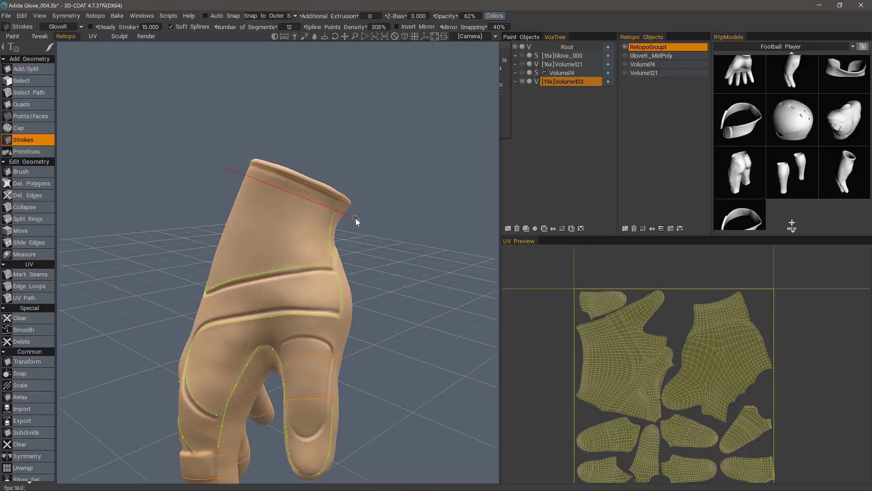
{"action": "left_click_drag", "start_coordinate": [356, 218], "coordinate": [356, 219]}
{"action": "left_click_drag", "start_coordinate": [377, 247], "coordinate": [241, 197]}
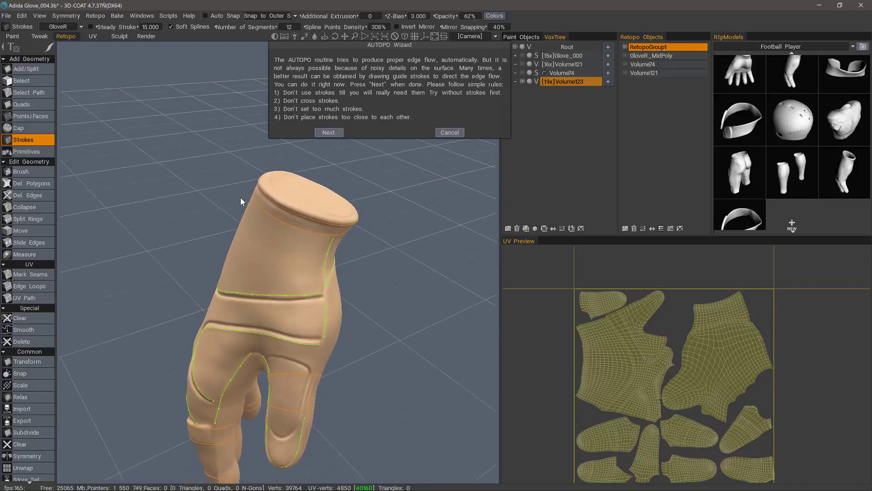
{"action": "key", "text": "ctrl+z"}
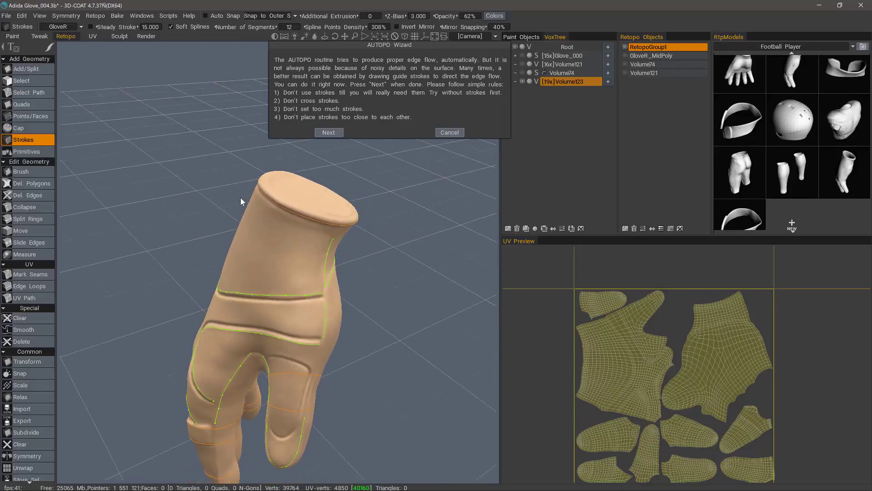
Select the wrist seam's guide stroke, try extending the guides onto the palm below the thumb-side seam, and undo that change
{"action": "left_click_drag", "start_coordinate": [249, 151], "coordinate": [288, 289]}
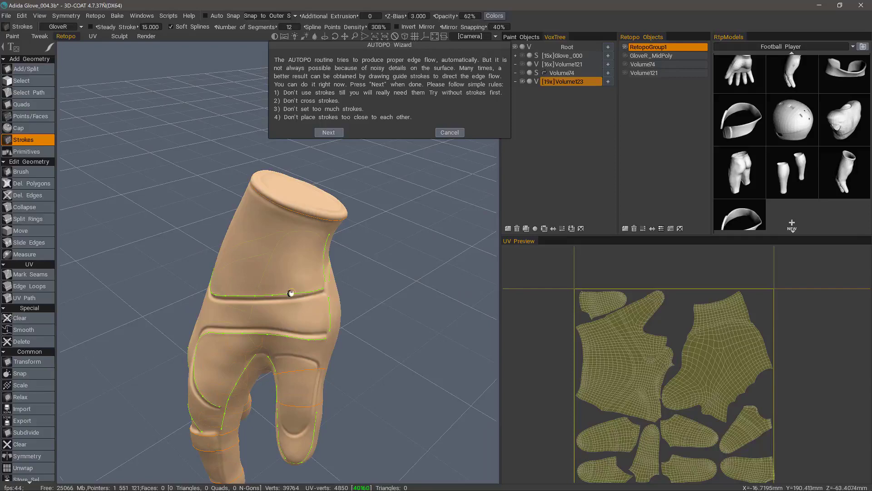
{"action": "left_click", "coordinate": [290, 292]}
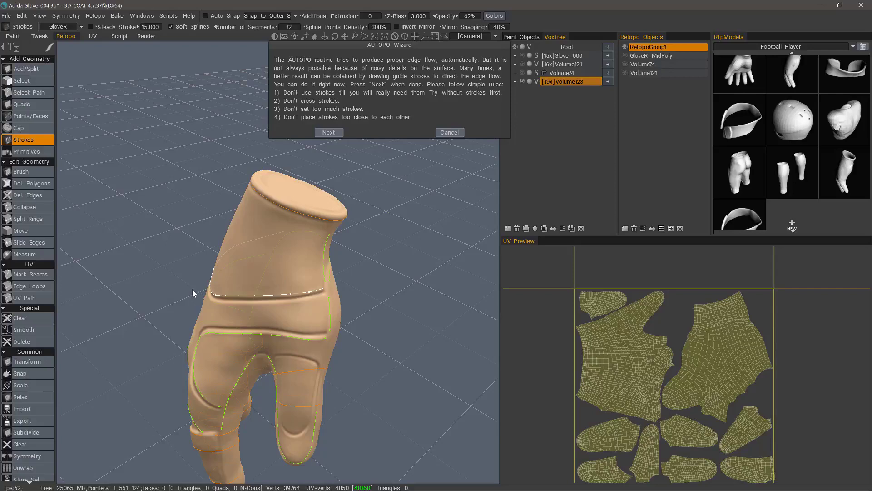
{"action": "left_click_drag", "start_coordinate": [197, 214], "coordinate": [270, 359]}
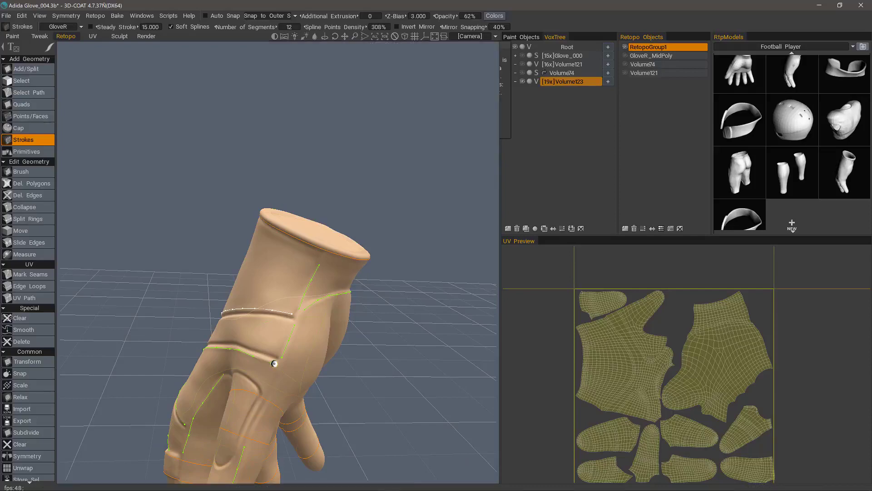
{"action": "left_click_drag", "start_coordinate": [291, 370], "coordinate": [303, 366]}
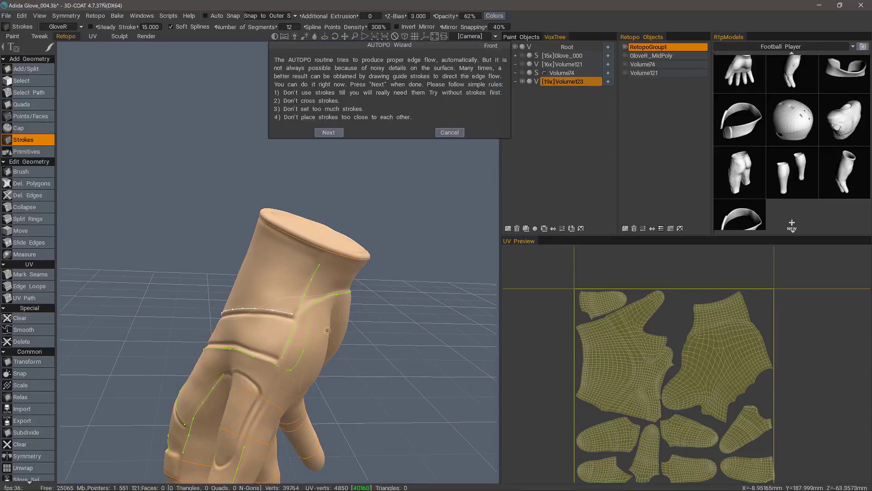
{"action": "key", "text": "ctrl+z"}
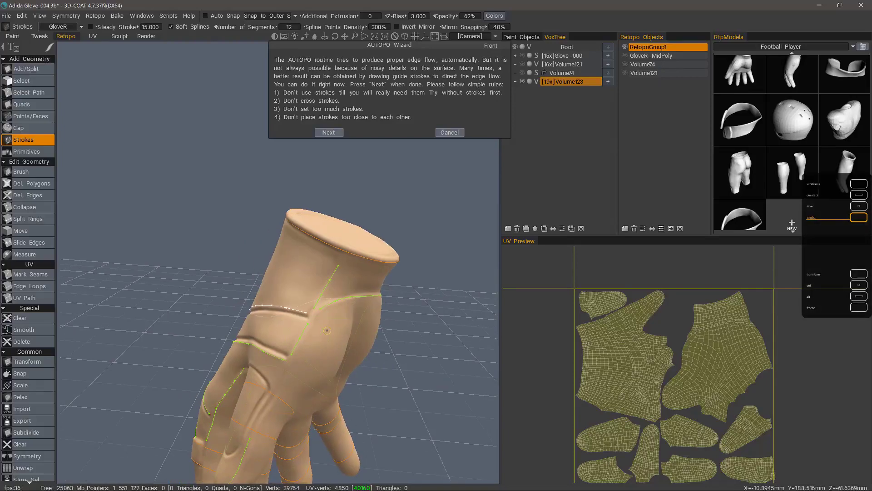
Examine the guide strokes along the wrist seam, hand panels and fingers from all sides of the glove
{"action": "left_click_drag", "start_coordinate": [150, 218], "coordinate": [160, 32]}
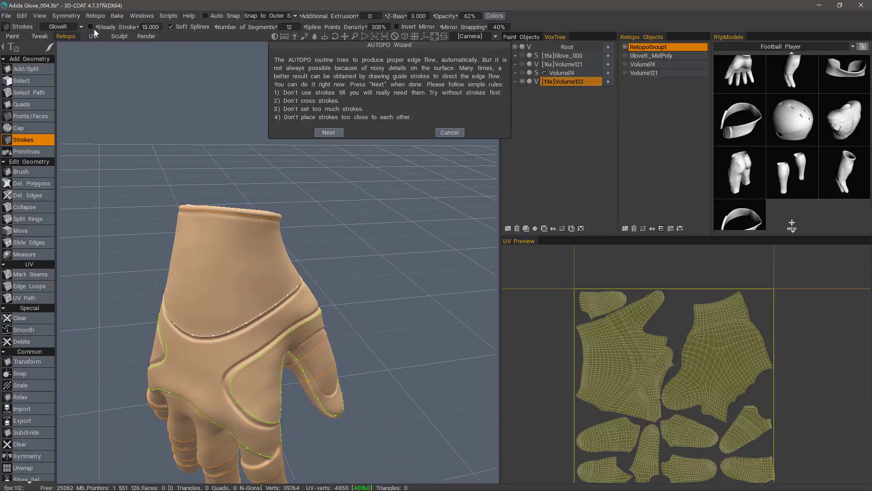
{"action": "left_click_drag", "start_coordinate": [203, 252], "coordinate": [188, 372], "text": "alt"}
{"action": "left_click_drag", "start_coordinate": [191, 316], "coordinate": [142, 276], "text": "alt"}
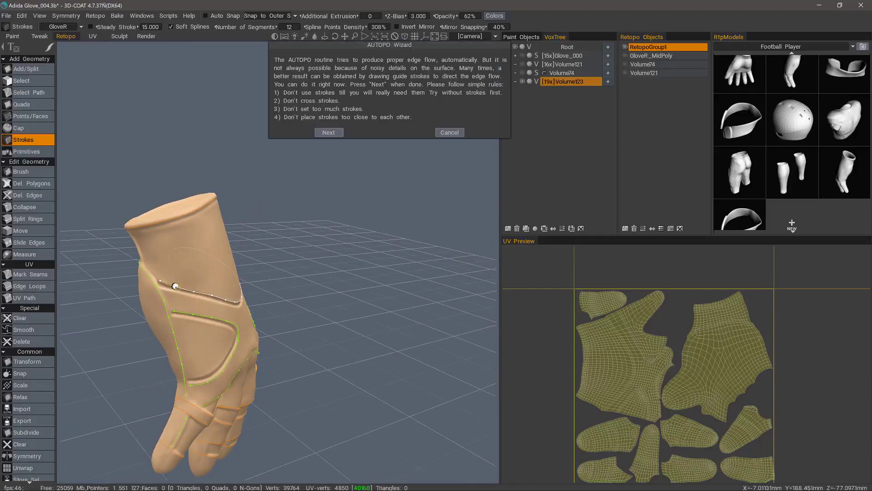
{"action": "mouse_move", "coordinate": [175, 285]}
{"action": "left_mouse_down", "text": "alt"}
{"action": "mouse_move", "coordinate": [170, 191]}
{"action": "mouse_move", "coordinate": [184, 277]}
{"action": "left_mouse_up", "text": "alt"}
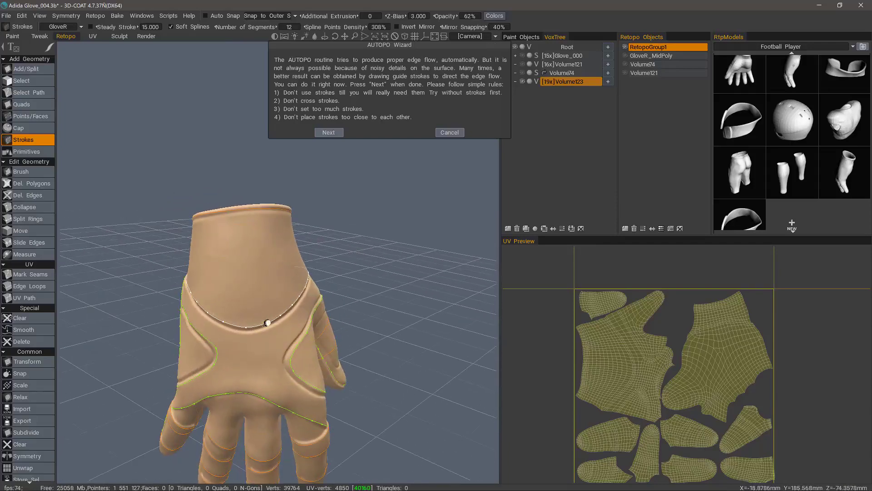
{"action": "left_click_drag", "start_coordinate": [266, 322], "coordinate": [334, 265], "text": "alt"}
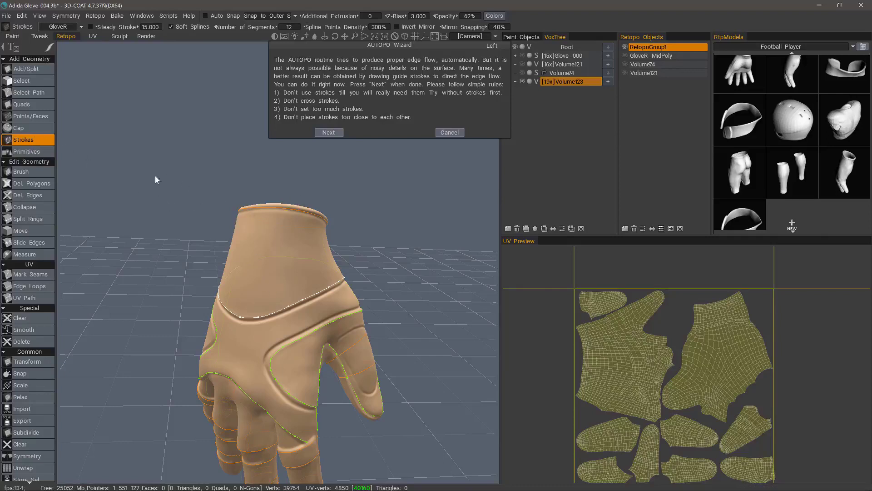
{"action": "left_click_drag", "start_coordinate": [170, 216], "coordinate": [364, 228]}
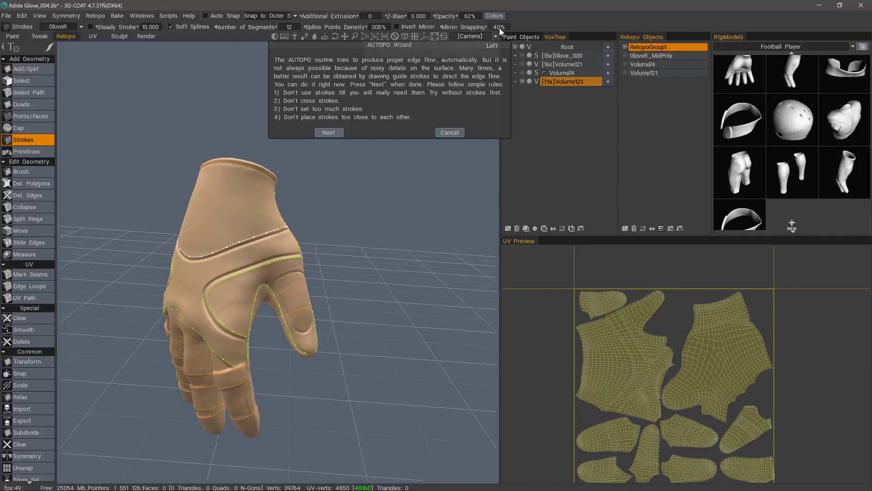
{"action": "left_click_drag", "start_coordinate": [272, 177], "coordinate": [212, 183], "text": "alt"}
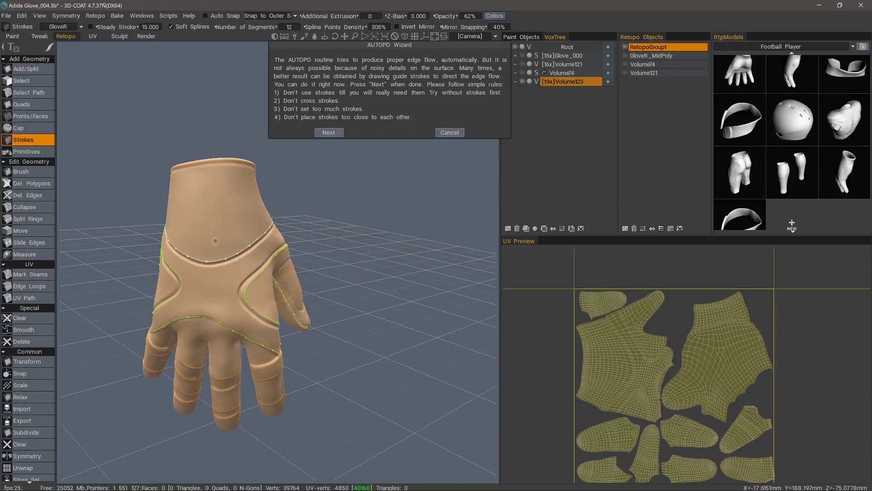
{"action": "scroll", "coordinate": [324, 345], "scroll_direction": "down", "scroll_amount": 3}
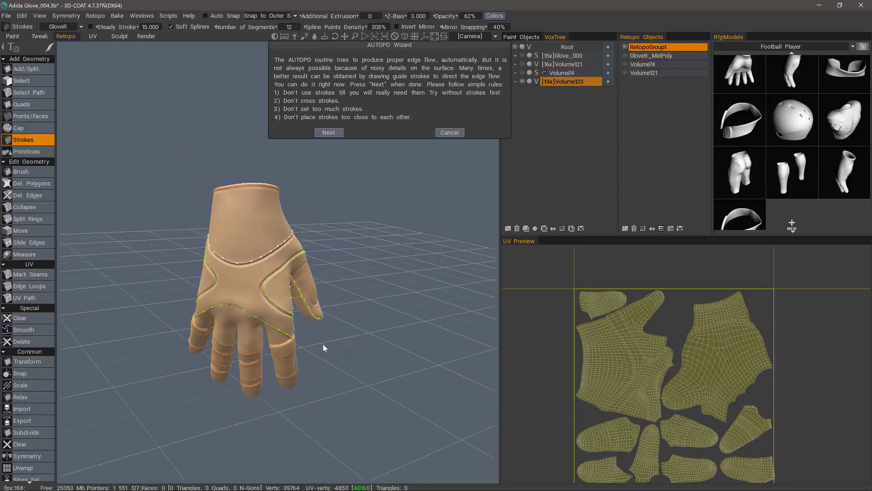
{"action": "scroll", "coordinate": [324, 345], "scroll_direction": "up", "scroll_amount": 1}
{"action": "left_click_drag", "start_coordinate": [236, 196], "coordinate": [159, 173], "text": "alt"}
Finish the guide strokes stage to generate the quad retopology mesh of the glove
{"action": "left_click", "coordinate": [328, 133]}
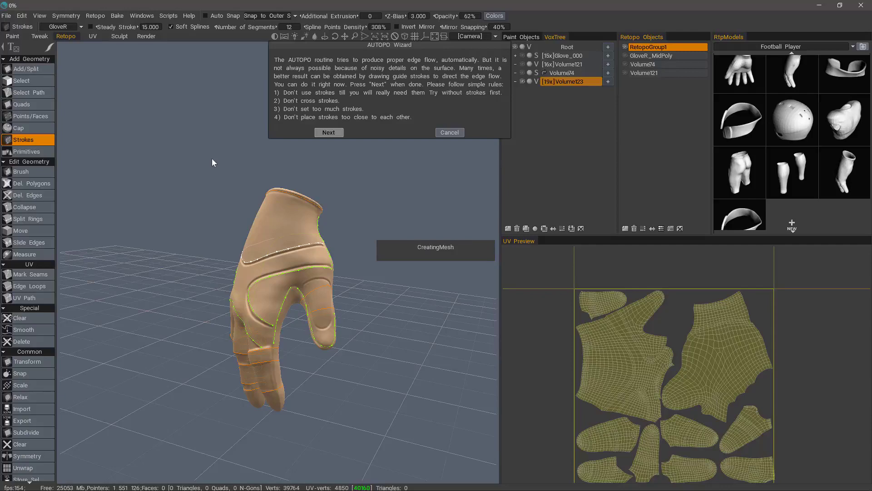
{"action": "middle_click_drag", "start_coordinate": [204, 145], "coordinate": [165, 217]}
{"action": "right_click_drag", "start_coordinate": [164, 217], "coordinate": [149, 227]}
{"action": "left_click_drag", "start_coordinate": [150, 227], "coordinate": [149, 245]}
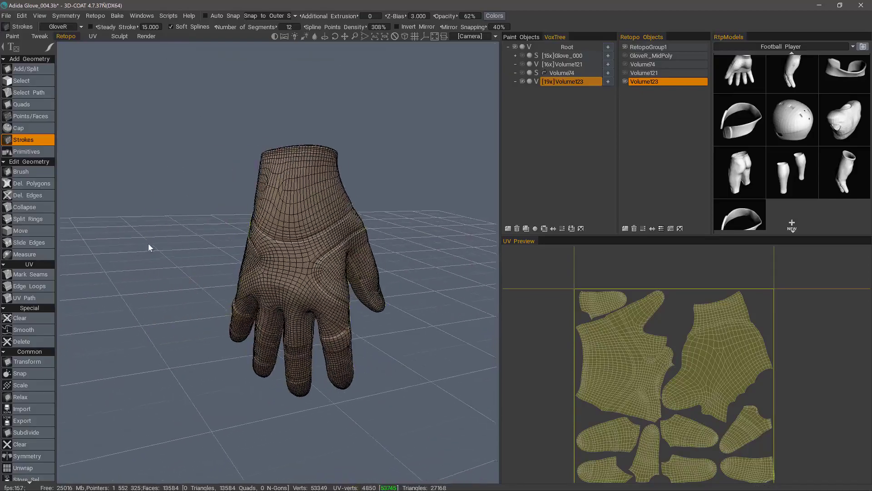
{"action": "right_click_drag", "start_coordinate": [148, 245], "coordinate": [150, 273]}
Hide the Volume123 retopo object, show Volume121 instead, and examine its edge flow around the glove
{"action": "left_click", "coordinate": [625, 81]}
{"action": "left_click", "coordinate": [625, 73]}
{"action": "left_click_drag", "start_coordinate": [150, 227], "coordinate": [228, 253]}
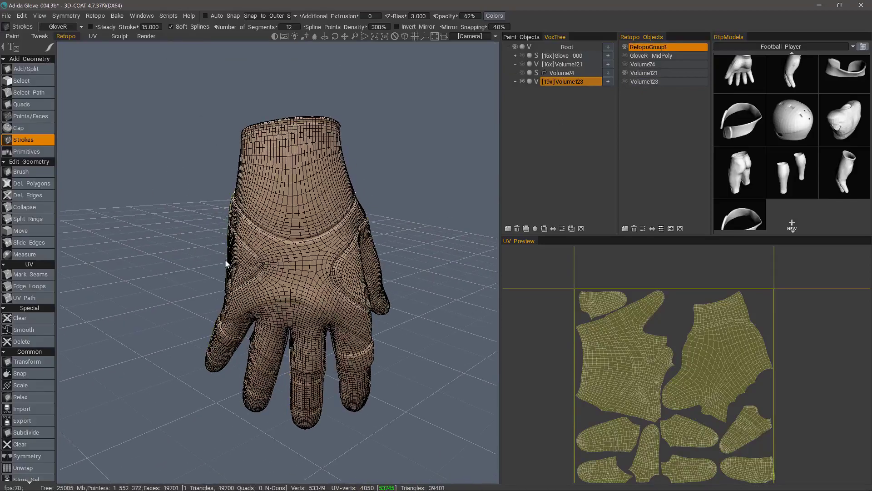
{"action": "left_click_drag", "start_coordinate": [300, 229], "coordinate": [259, 241], "text": "alt"}
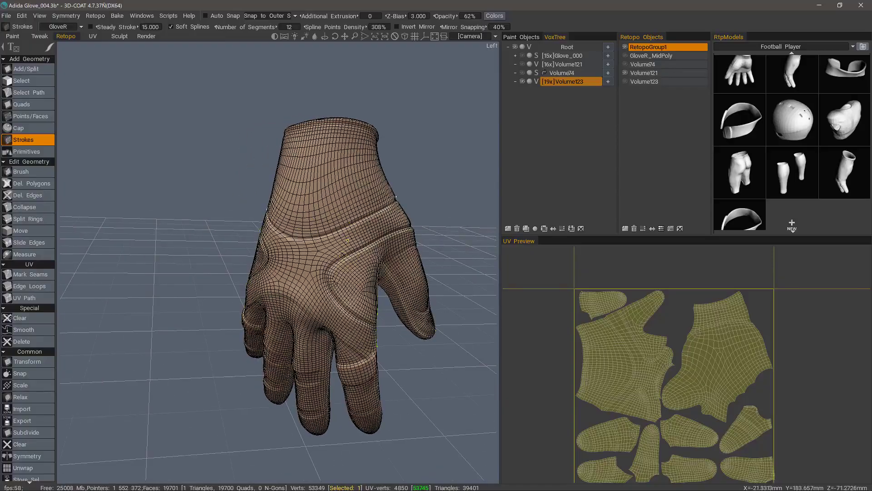
{"action": "left_click_drag", "start_coordinate": [400, 262], "coordinate": [491, 236], "text": "alt"}
Hide Volume121, show Volume123 to examine its edge flow, and delete the Volume123 retopo object
{"action": "left_click", "coordinate": [625, 73]}
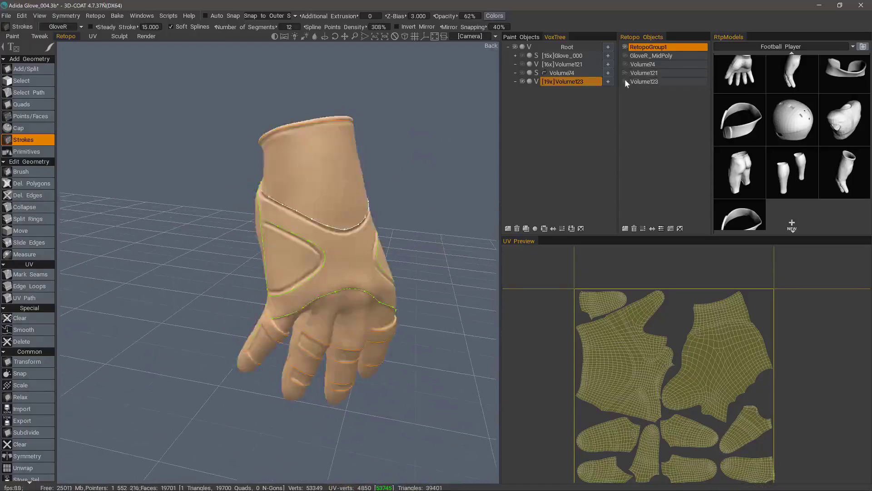
{"action": "left_click", "coordinate": [624, 81]}
{"action": "left_click_drag", "start_coordinate": [354, 268], "coordinate": [271, 272], "text": "alt"}
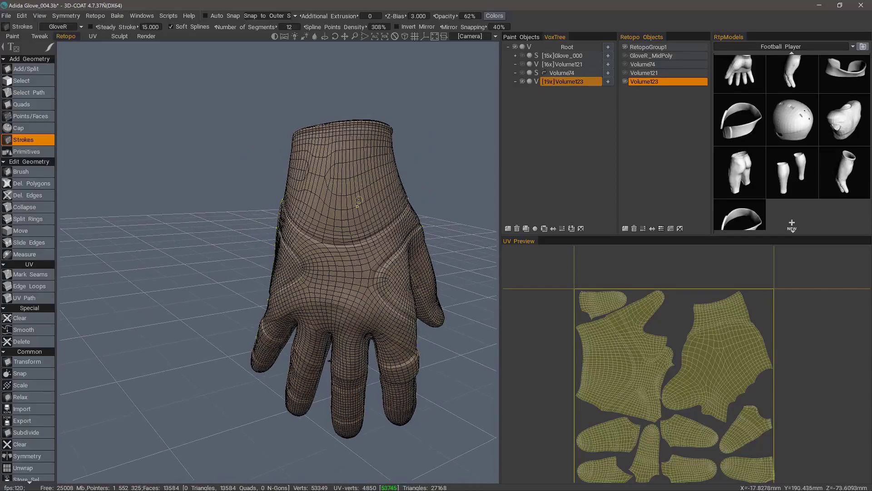
{"action": "left_click_drag", "start_coordinate": [473, 86], "coordinate": [430, 116], "text": "alt"}
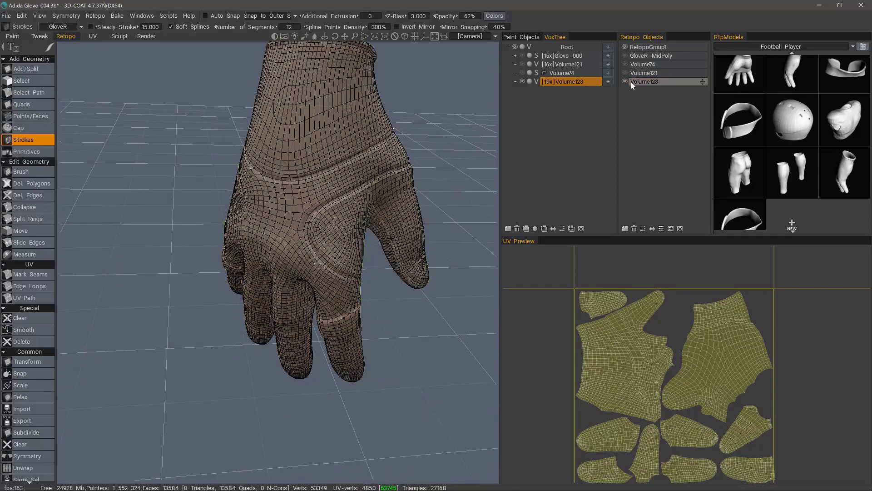
{"action": "left_click", "coordinate": [634, 228]}
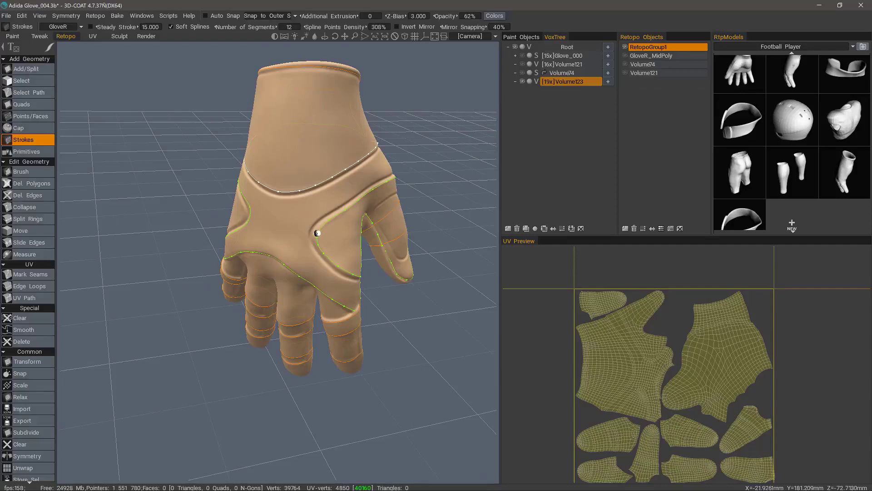
Examine the guide strokes on the thumb side of the wrist and the area around the cuff opening
{"action": "mouse_move", "coordinate": [323, 215]}
{"action": "left_mouse_down", "text": "alt"}
{"action": "mouse_move", "coordinate": [228, 122]}
{"action": "mouse_move", "coordinate": [280, 205]}
{"action": "mouse_move", "coordinate": [304, 210]}
{"action": "mouse_move", "coordinate": [323, 228]}
{"action": "mouse_move", "coordinate": [338, 219]}
{"action": "left_mouse_up", "text": "alt"}
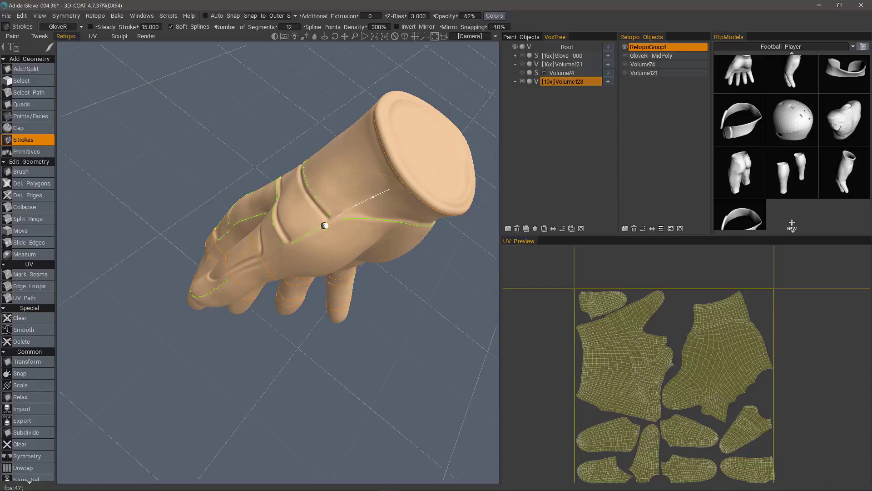
{"action": "mouse_move", "coordinate": [325, 225]}
{"action": "left_mouse_down", "text": "alt"}
{"action": "mouse_move", "coordinate": [230, 131]}
{"action": "mouse_move", "coordinate": [302, 196]}
{"action": "mouse_move", "coordinate": [344, 207]}
{"action": "left_mouse_up", "text": "alt"}
{"action": "mouse_move", "coordinate": [208, 191]}
{"action": "left_mouse_down", "text": "alt"}
{"action": "mouse_move", "coordinate": [194, 167]}
{"action": "mouse_move", "coordinate": [227, 152]}
{"action": "left_mouse_up", "text": "alt"}
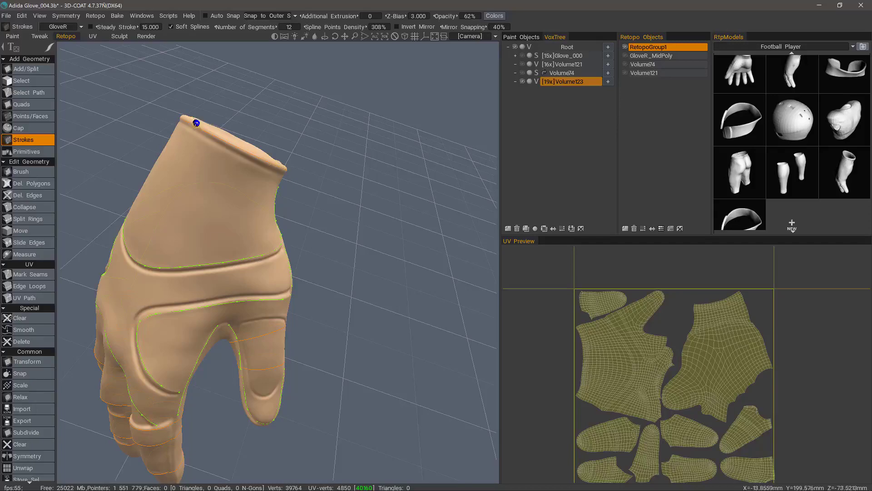
{"action": "left_click_drag", "start_coordinate": [195, 123], "coordinate": [306, 194], "text": "alt"}
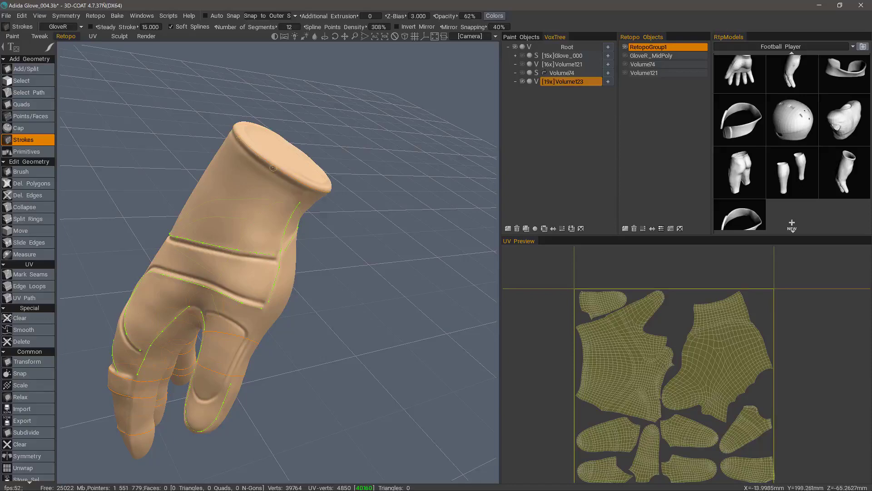
Redirect the guide stroke on the thumb side of the wrist across the heel of the palm
{"action": "mouse_move", "coordinate": [272, 167]}
{"action": "left_mouse_down", "text": "alt"}
{"action": "mouse_move", "coordinate": [422, 203]}
{"action": "mouse_move", "coordinate": [276, 157]}
{"action": "mouse_move", "coordinate": [150, 182]}
{"action": "mouse_move", "coordinate": [198, 201]}
{"action": "mouse_move", "coordinate": [327, 196]}
{"action": "mouse_move", "coordinate": [282, 150]}
{"action": "mouse_move", "coordinate": [181, 128]}
{"action": "mouse_move", "coordinate": [221, 121]}
{"action": "mouse_move", "coordinate": [272, 161]}
{"action": "left_mouse_up", "text": "alt"}
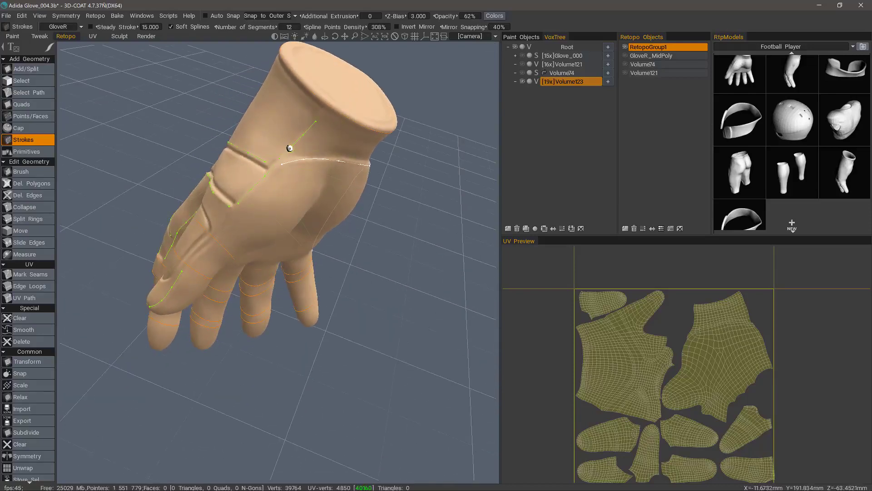
{"action": "left_click", "coordinate": [290, 148]}
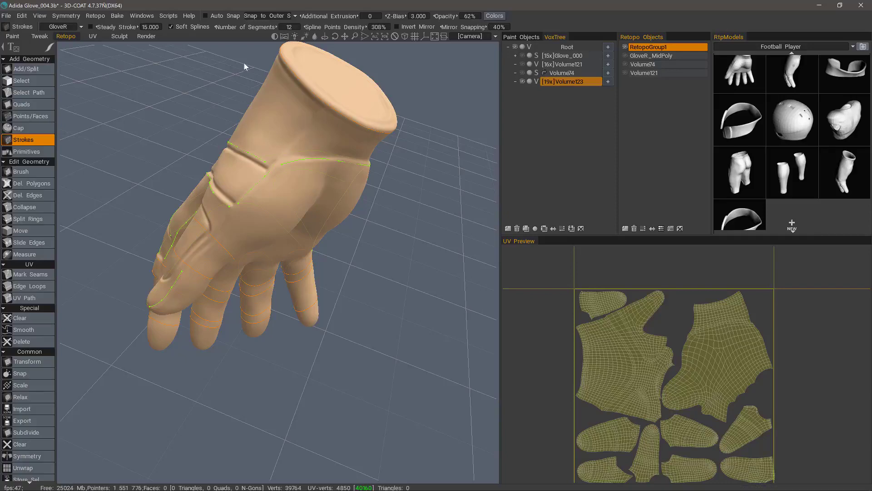
{"action": "left_click_drag", "start_coordinate": [245, 64], "coordinate": [224, 117], "text": "alt"}
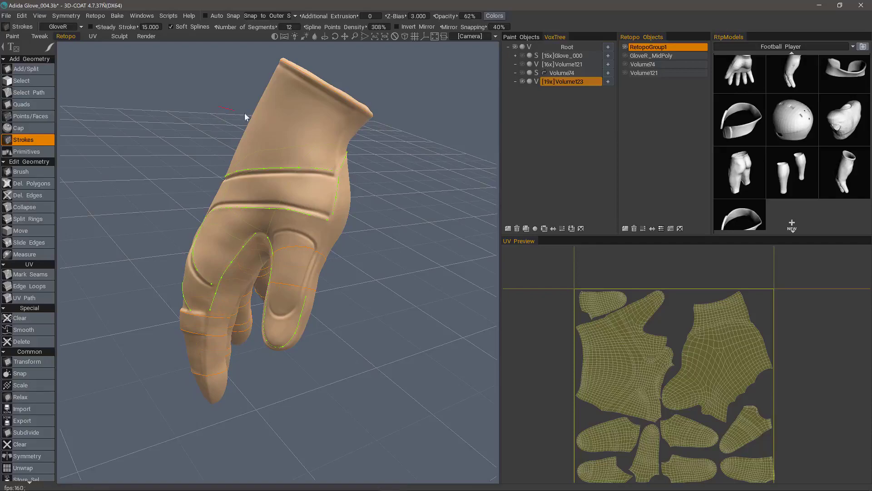
{"action": "left_click_drag", "start_coordinate": [360, 142], "coordinate": [369, 143]}
{"action": "mouse_move", "coordinate": [416, 192]}
{"action": "left_mouse_down", "text": "alt"}
{"action": "mouse_move", "coordinate": [149, 104]}
{"action": "mouse_move", "coordinate": [414, 193]}
{"action": "mouse_move", "coordinate": [471, 103]}
{"action": "left_mouse_up", "text": "alt"}
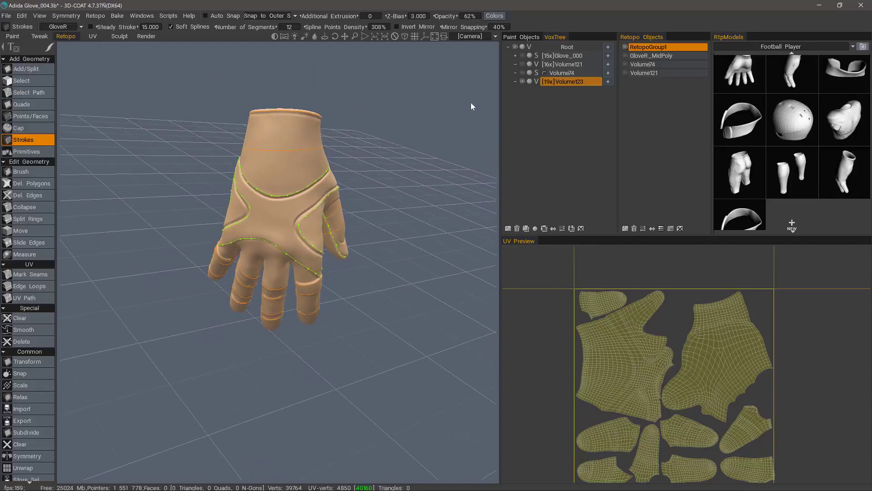
Start AUTOPO on Volume123 with Capture Details set to 71%, and skip the density painting stage
{"action": "mouse_move", "coordinate": [564, 85]}
{"action": "right_click", "coordinate": [568, 85]}
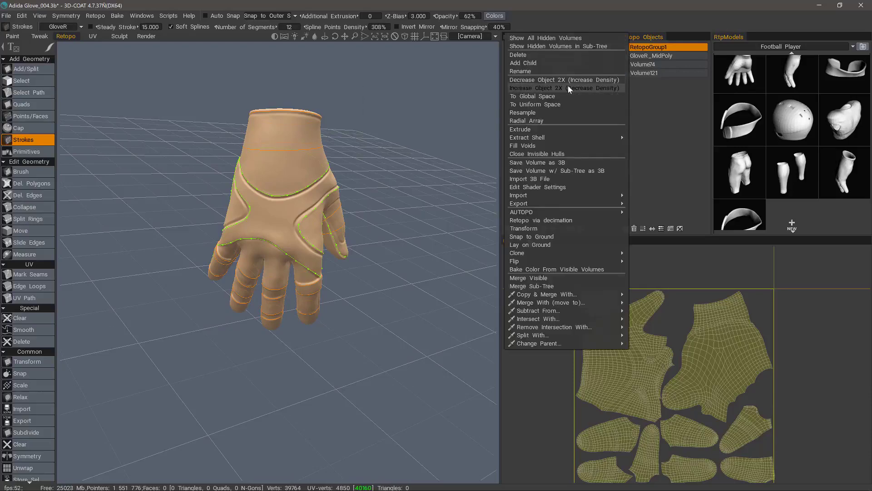
{"action": "mouse_move", "coordinate": [525, 212]}
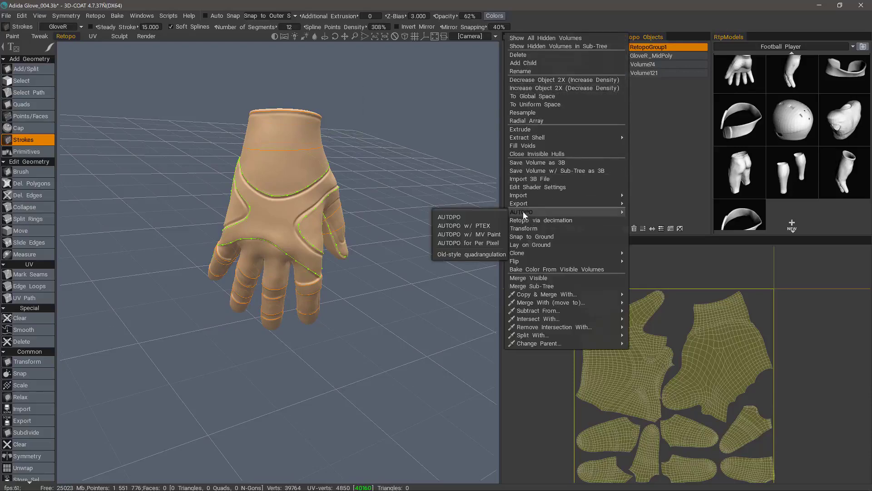
{"action": "left_click", "coordinate": [453, 219]}
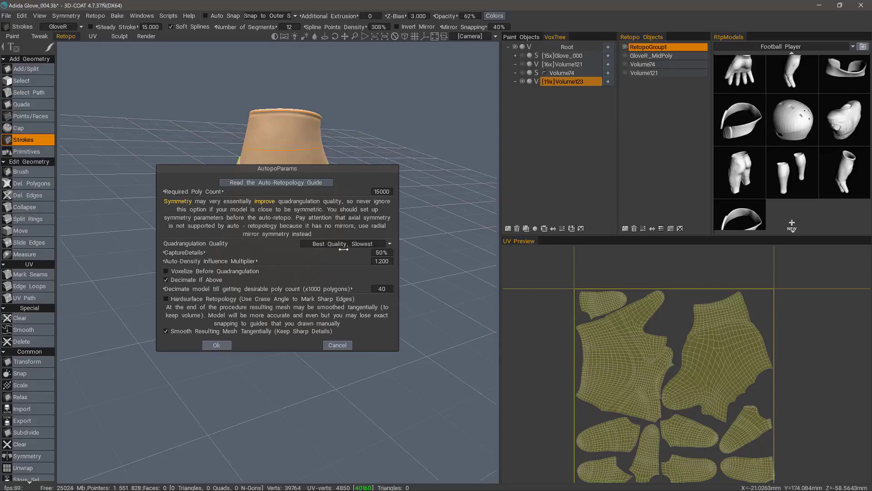
{"action": "left_click_drag", "start_coordinate": [329, 253], "coordinate": [347, 253]}
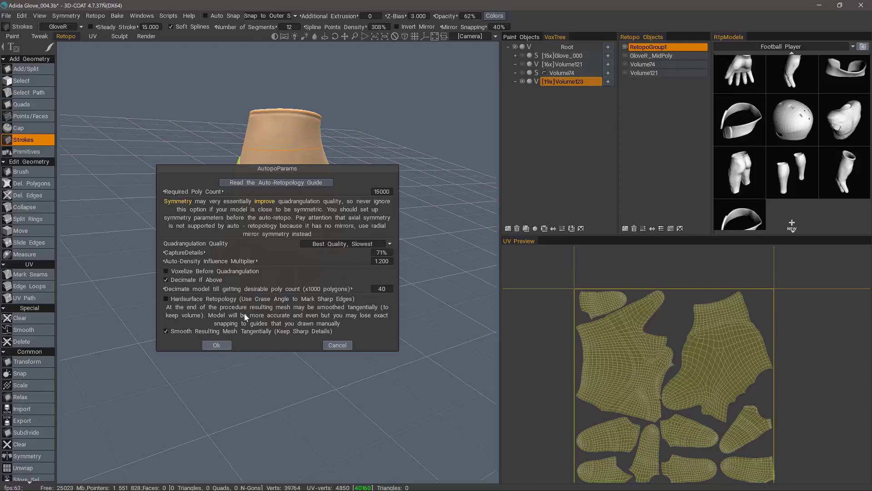
{"action": "left_click", "coordinate": [219, 346]}
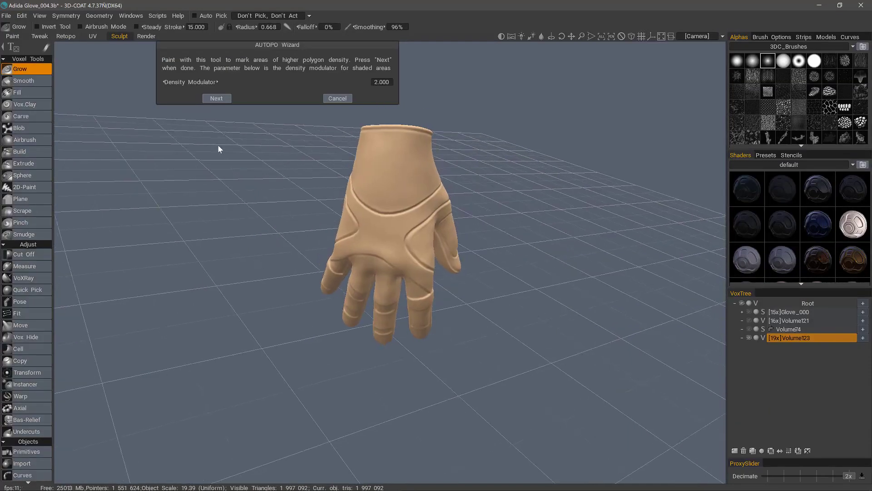
{"action": "left_click", "coordinate": [217, 98]}
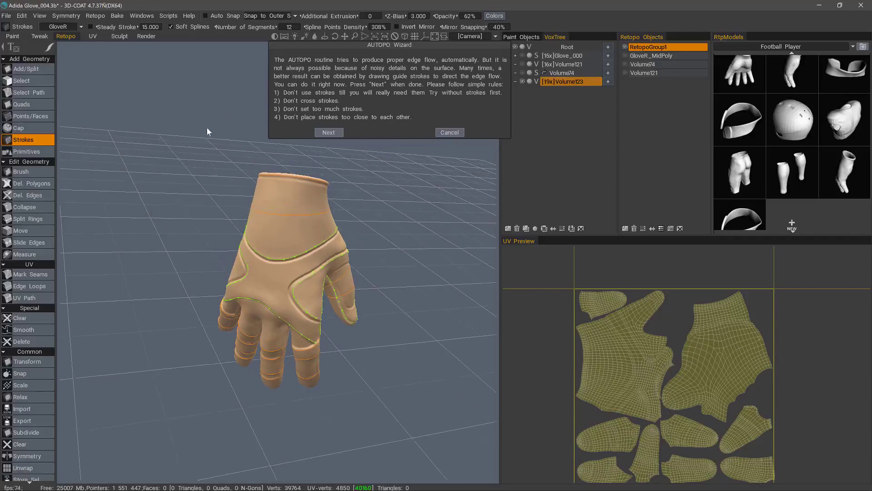
Try the rectangle drawing mode for strokes on the glove's cuff
{"action": "mouse_move", "coordinate": [53, 47]}
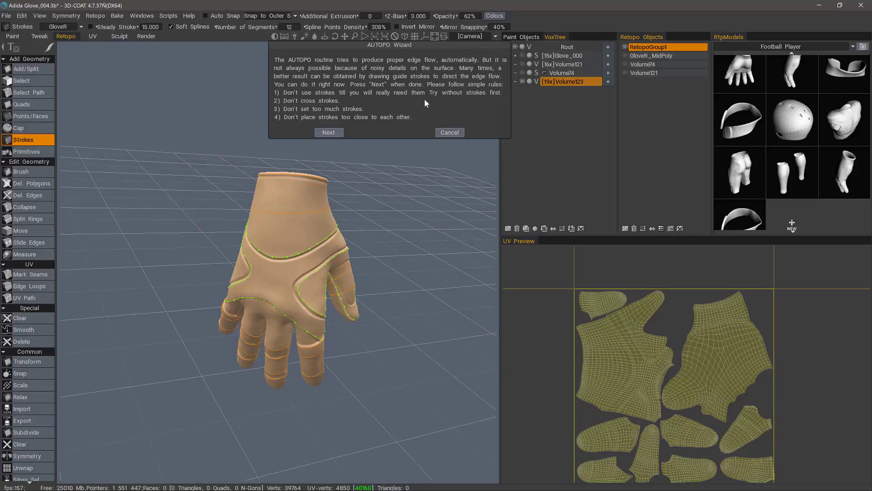
{"action": "mouse_move", "coordinate": [197, 49]}
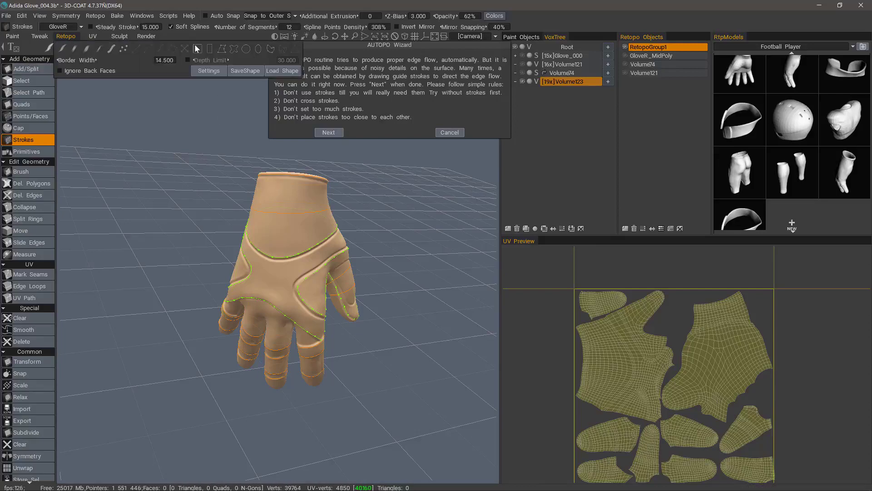
{"action": "left_click", "coordinate": [197, 49]}
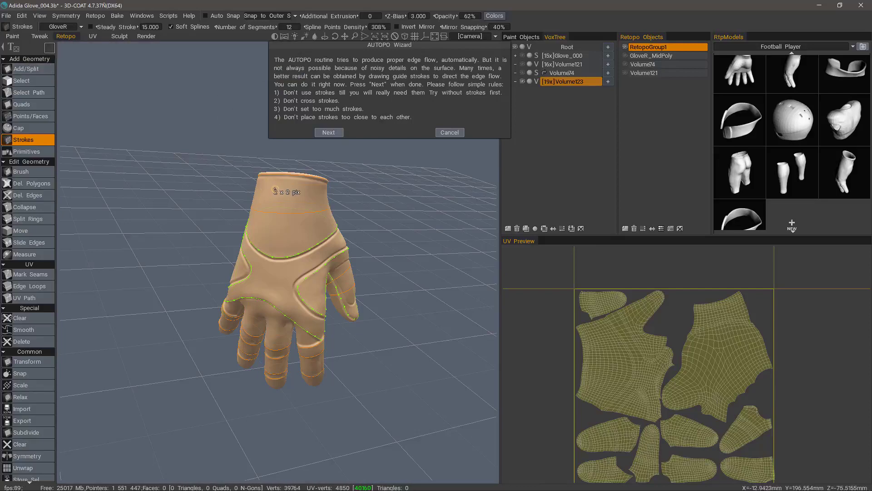
{"action": "left_click_drag", "start_coordinate": [275, 189], "coordinate": [290, 206]}
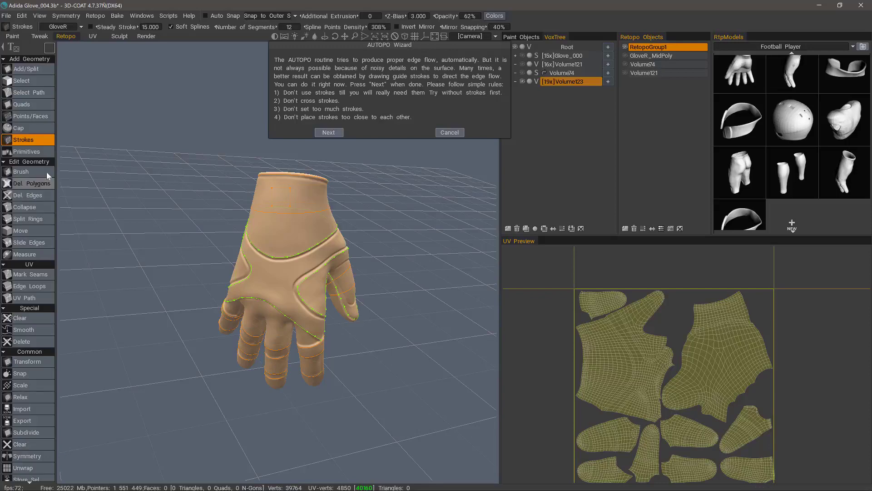
{"action": "left_click_drag", "start_coordinate": [184, 223], "coordinate": [211, 218]}
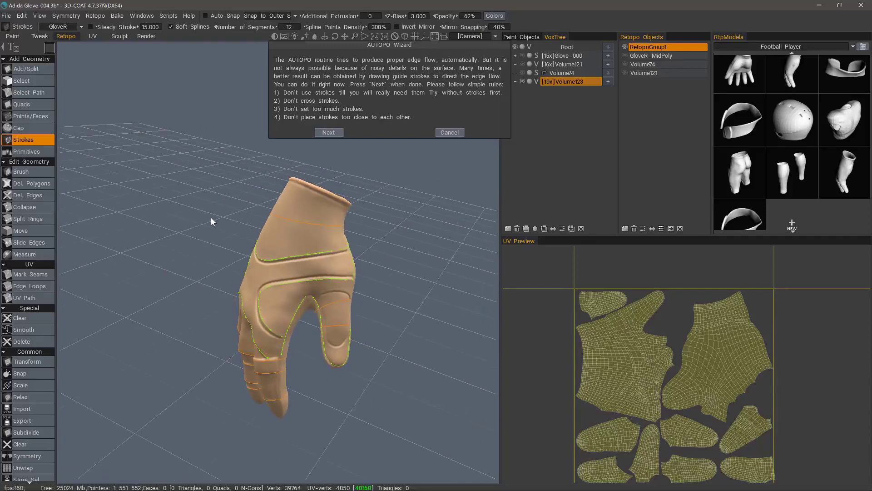
Finish the guide strokes stage to generate the retopology mesh, and examine its topology between the fingers
{"action": "left_click", "coordinate": [328, 132]}
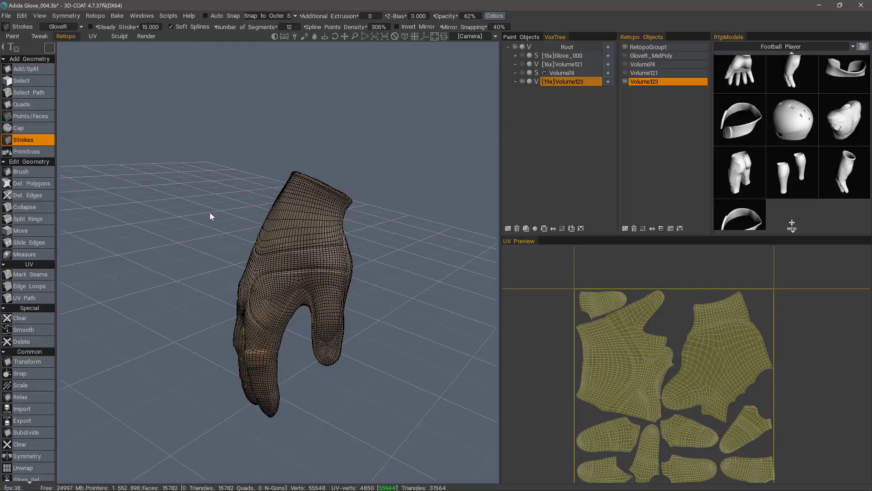
{"action": "middle_click_drag", "start_coordinate": [210, 214], "coordinate": [291, 282]}
{"action": "scroll", "coordinate": [296, 273], "scroll_direction": "up", "scroll_amount": 5}
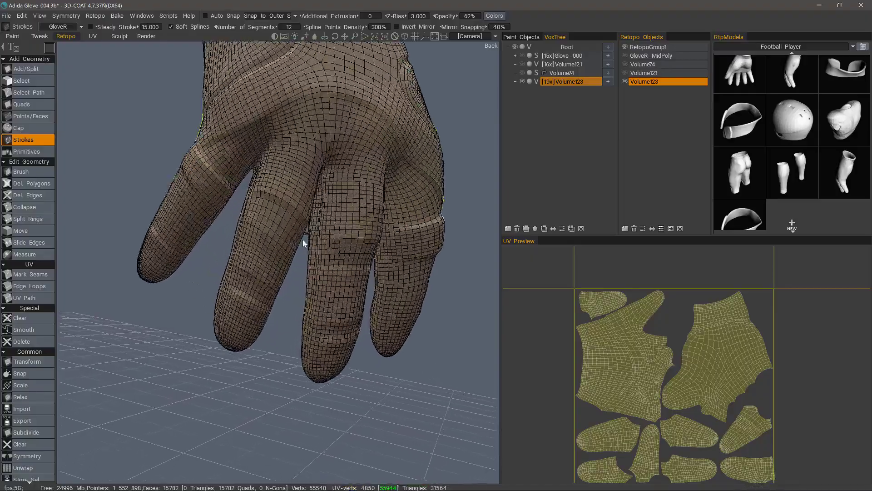
{"action": "middle_click_drag", "start_coordinate": [304, 241], "coordinate": [384, 186]}
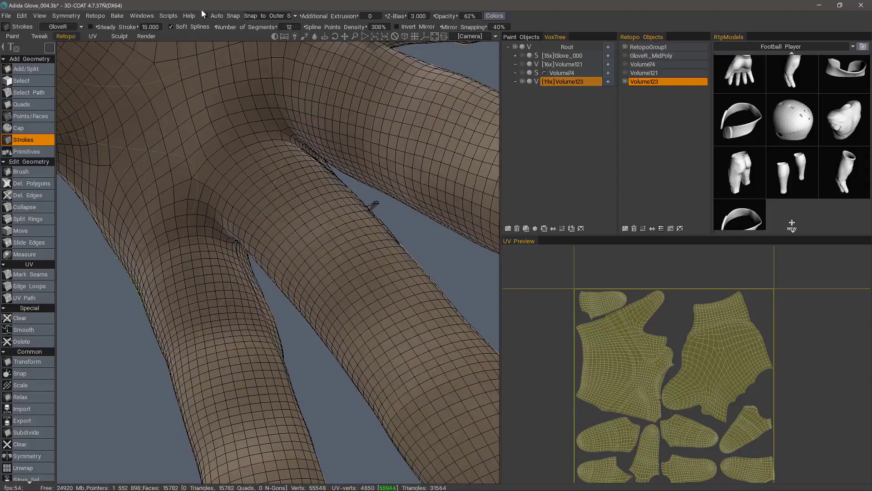
{"action": "left_click", "coordinate": [205, 15]}
{"action": "left_click", "coordinate": [205, 15]}
{"action": "mouse_move", "coordinate": [337, 214]}
{"action": "middle_mouse_down"}
{"action": "mouse_move", "coordinate": [353, 227]}
{"action": "mouse_move", "coordinate": [343, 203]}
{"action": "middle_mouse_up"}
{"action": "middle_click_drag", "start_coordinate": [247, 244], "coordinate": [241, 273]}
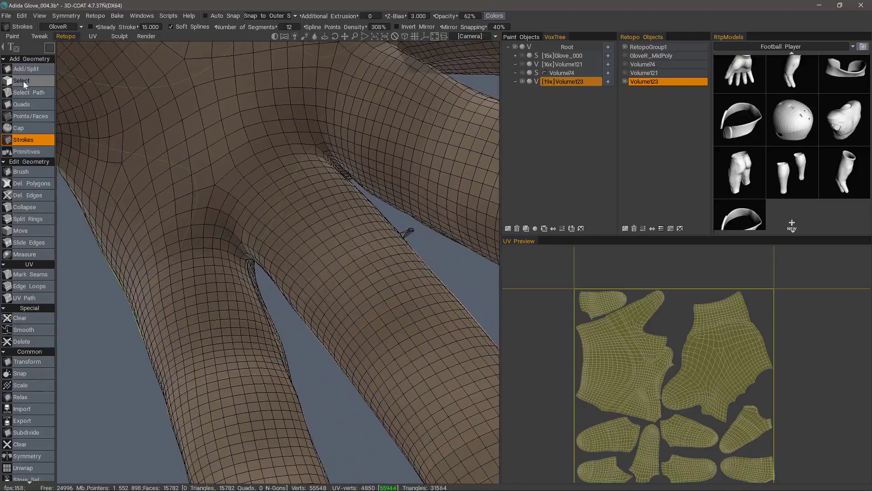
Select the vertices of the stray spike between the middle fingers using the Select tool's polygonal lasso
{"action": "left_click", "coordinate": [23, 81]}
{"action": "mouse_move", "coordinate": [47, 49]}
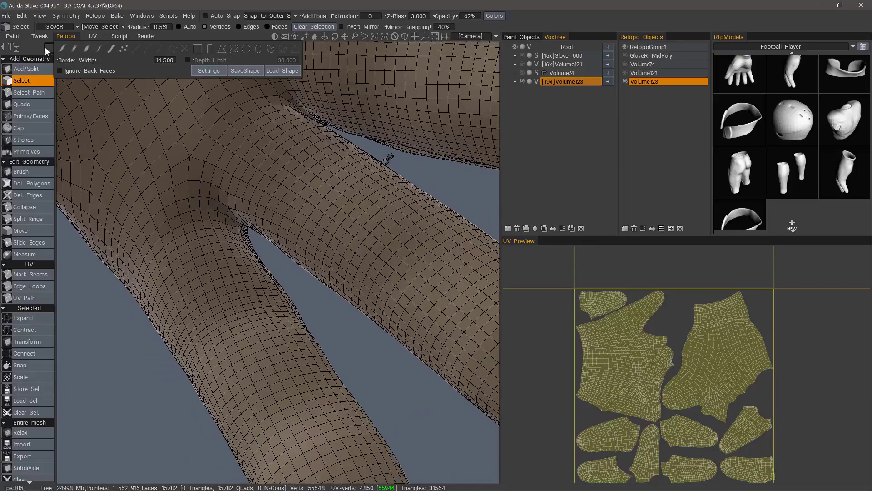
{"action": "left_click", "coordinate": [222, 48]}
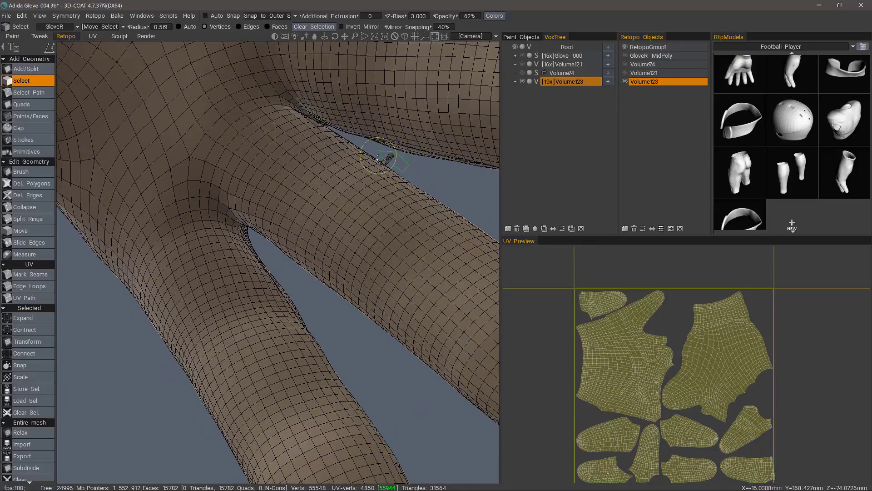
{"action": "left_click", "coordinate": [378, 157]}
{"action": "mouse_move", "coordinate": [336, 137]}
{"action": "left_mouse_down"}
{"action": "mouse_move", "coordinate": [123, 327]}
{"action": "mouse_move", "coordinate": [63, 397]}
{"action": "left_mouse_up"}
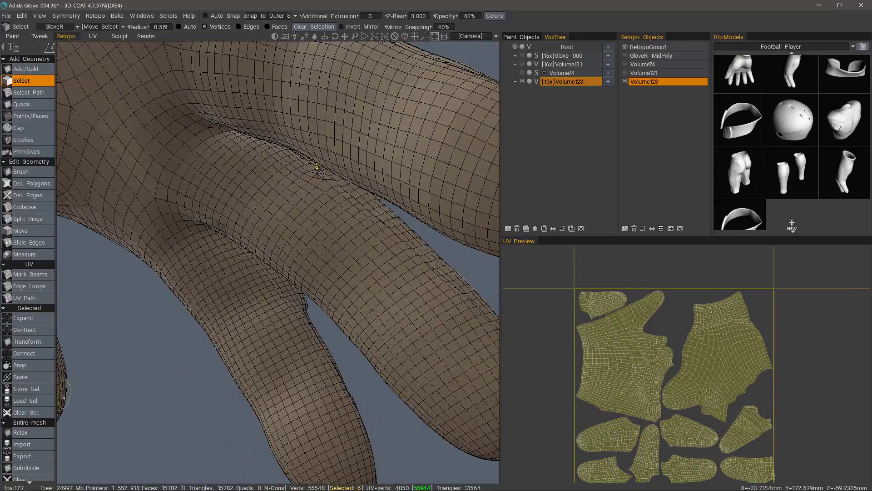
Relax the selected spike vertices several times and clear the selection
{"action": "left_click", "coordinate": [36, 433]}
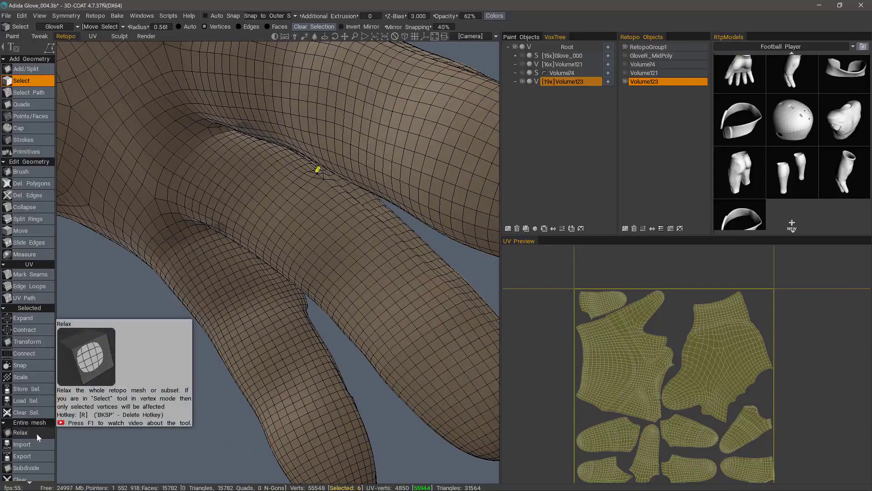
{"action": "left_click", "coordinate": [37, 433]}
{"action": "left_click", "coordinate": [38, 434]}
{"action": "left_click", "coordinate": [39, 434]}
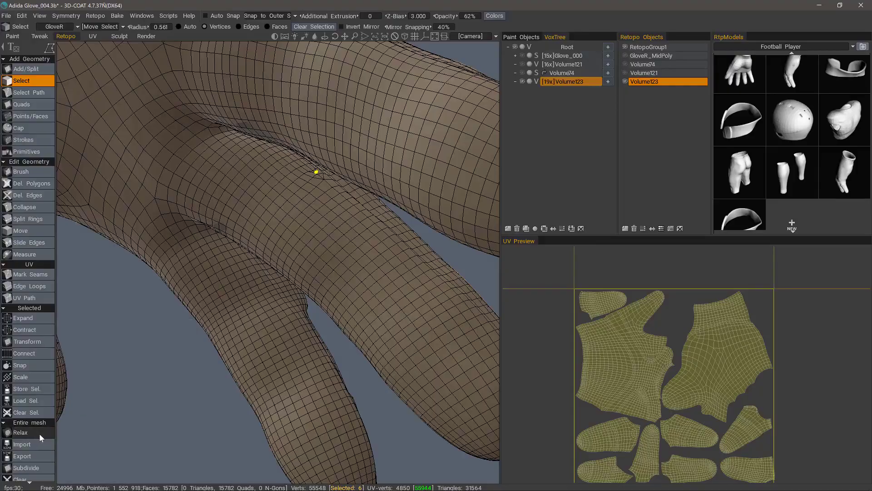
{"action": "left_click_drag", "start_coordinate": [304, 181], "coordinate": [332, 205], "text": "alt"}
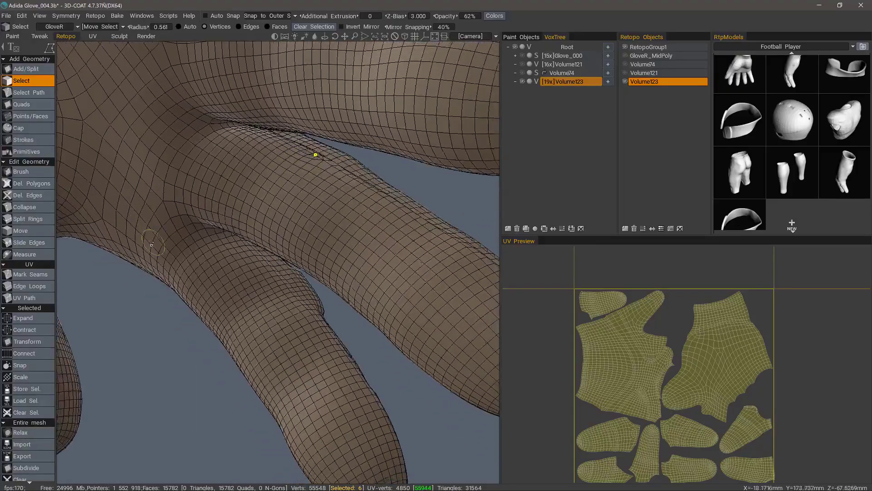
{"action": "middle_click_drag", "start_coordinate": [331, 204], "coordinate": [312, 206], "text": "alt"}
{"action": "key", "text": "Escape"}
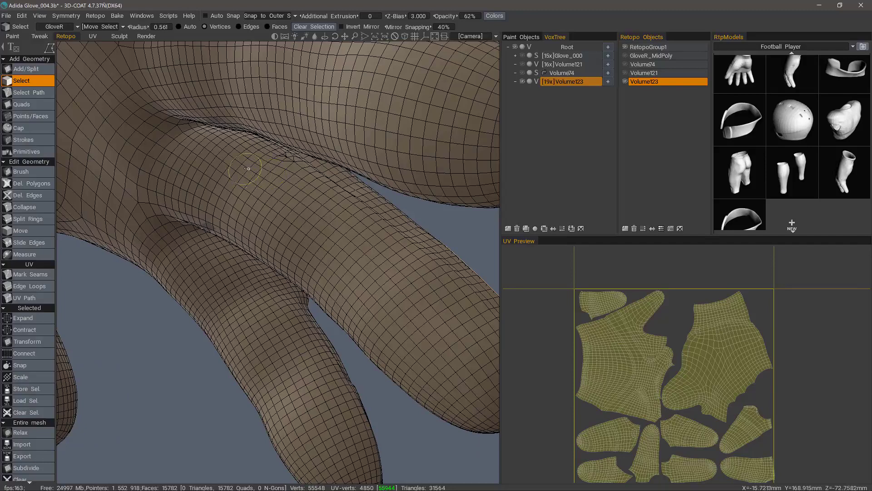
Turn on Auto Snap, smooth the distorted mesh between the fingers with the Brush tool, and review the whole glove
{"action": "left_click", "coordinate": [31, 172]}
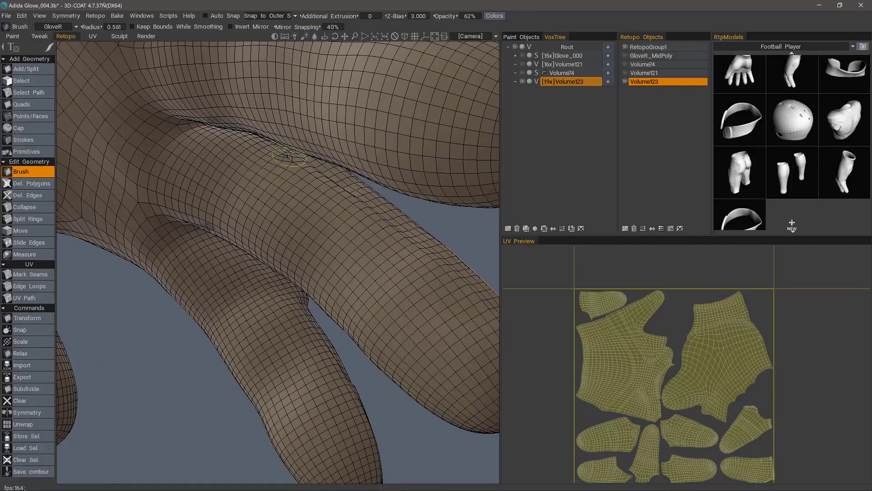
{"action": "left_click", "coordinate": [207, 16]}
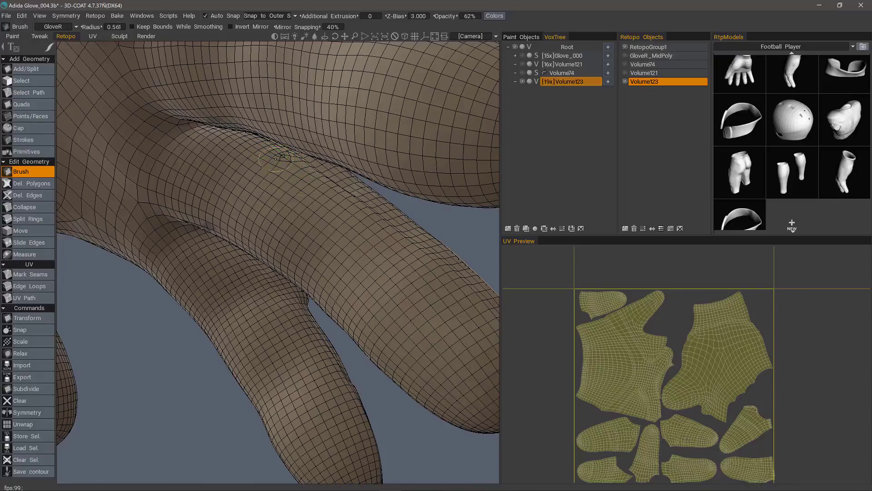
{"action": "scroll", "coordinate": [271, 154], "scroll_direction": "down", "scroll_amount": 4}
{"action": "middle_click_drag", "start_coordinate": [268, 251], "coordinate": [326, 104]}
{"action": "mouse_move", "coordinate": [275, 200]}
{"action": "middle_mouse_down"}
{"action": "mouse_move", "coordinate": [292, 222]}
{"action": "mouse_move", "coordinate": [298, 204]}
{"action": "middle_mouse_up"}
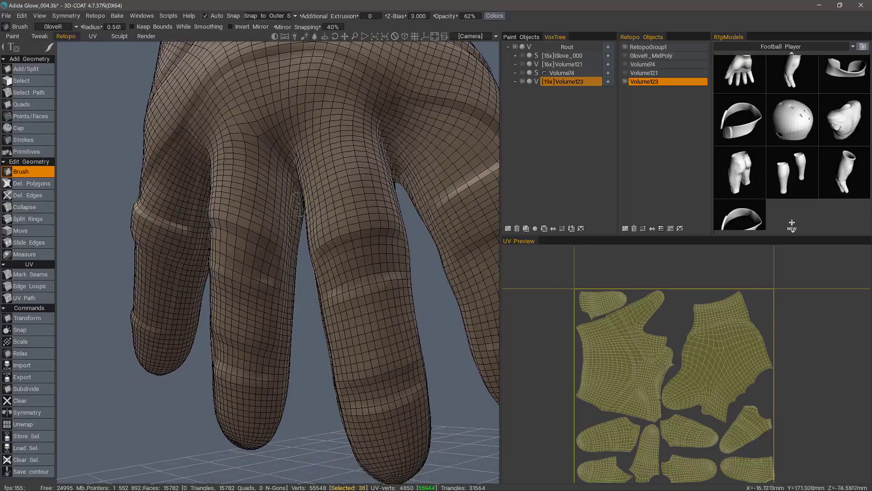
{"action": "middle_click_drag", "start_coordinate": [329, 271], "coordinate": [210, 201]}
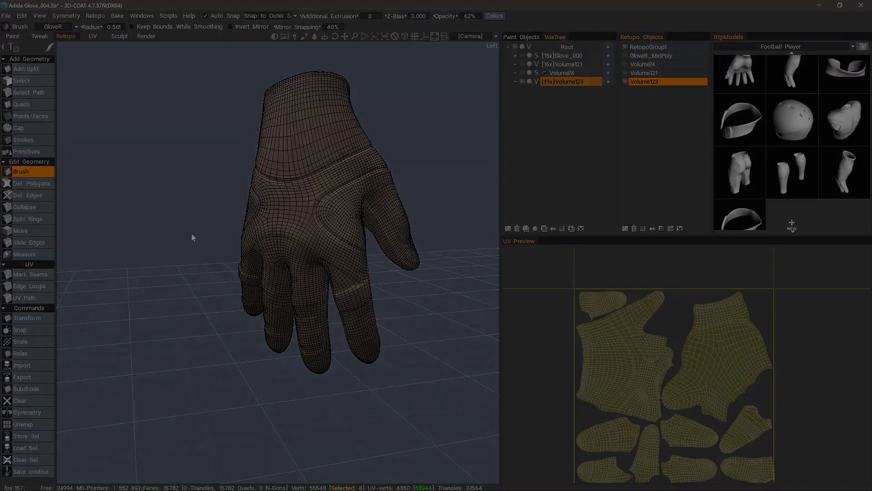